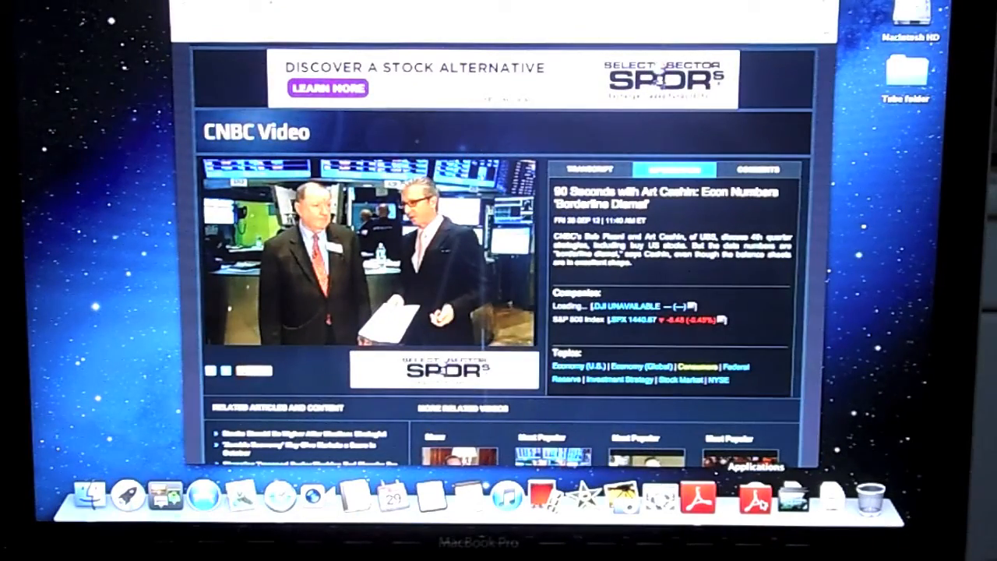
Show the list of installed applications from the Dock's Applications stack
left_click(756, 497)
scroll(746, 311, "down", 5)
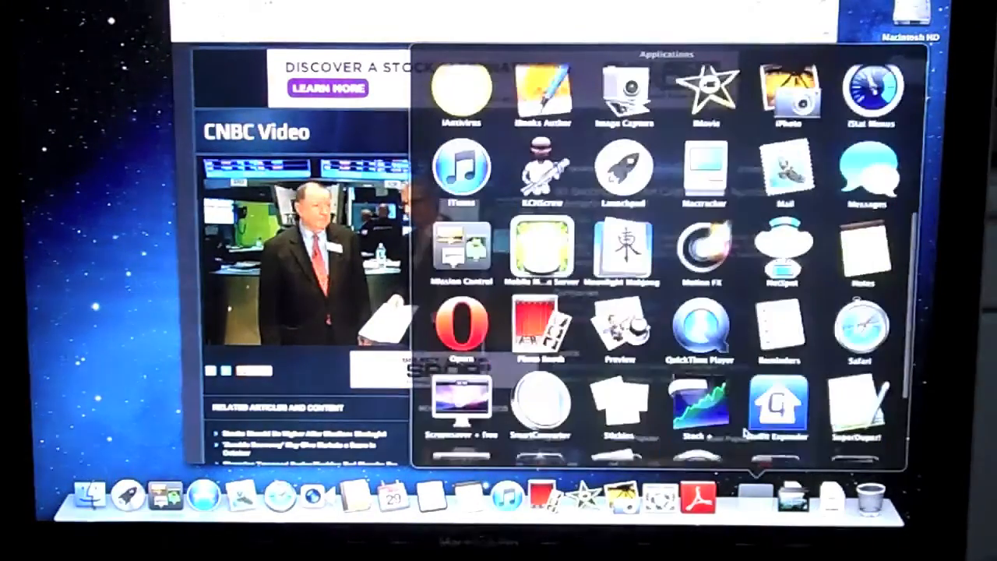
Launch QuickTime Player and begin a new screen recording from the File menu
left_click(702, 331)
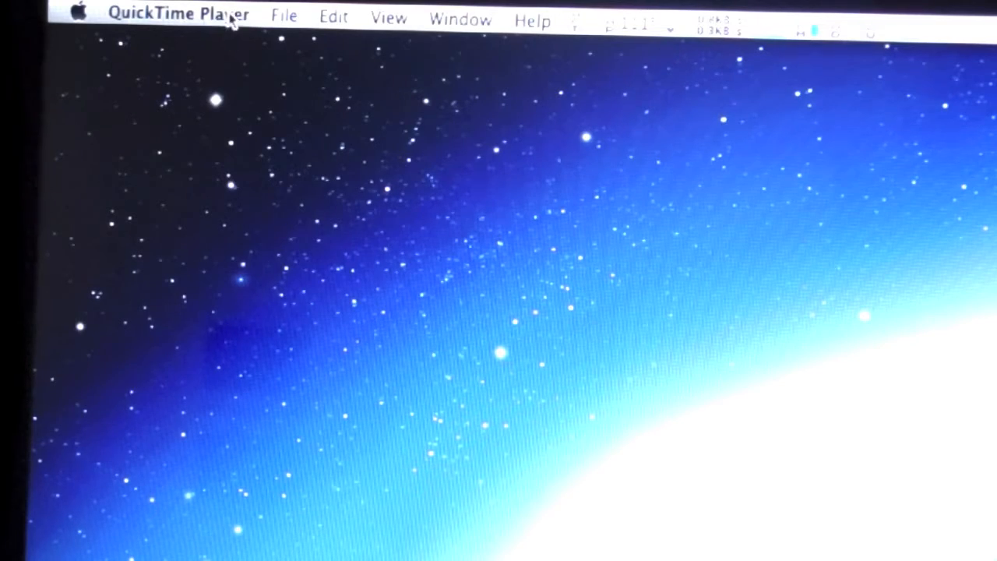
left_click(285, 16)
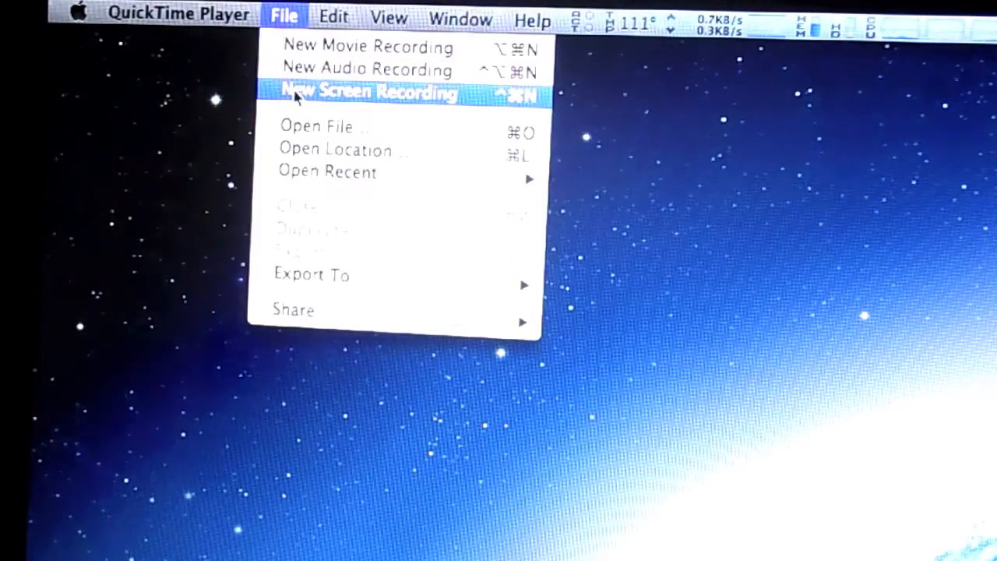
left_click(296, 93)
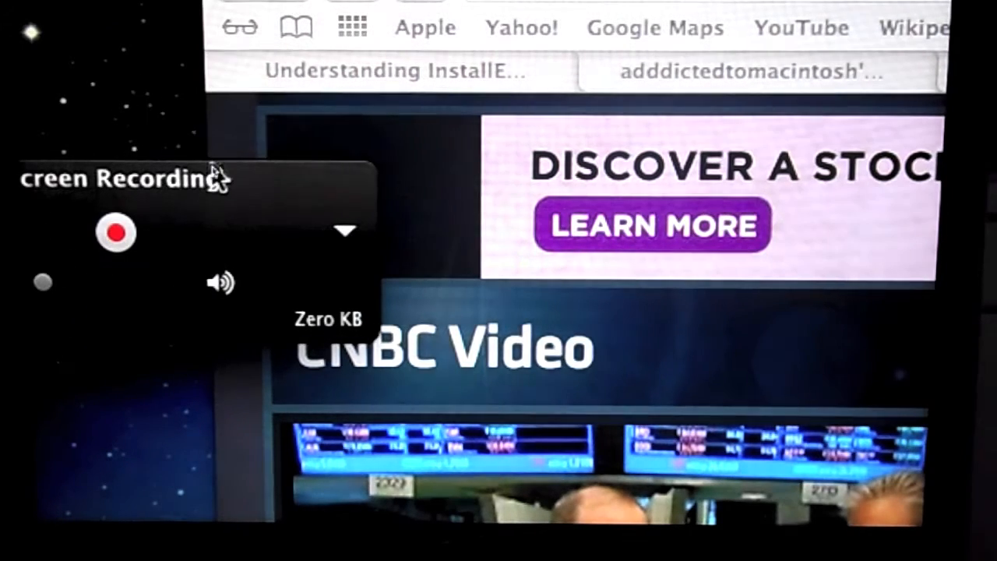
Move the Screen Recording panel to the top-left and review its Microphone and Quality options
left_click_drag(219, 178, 425, 14)
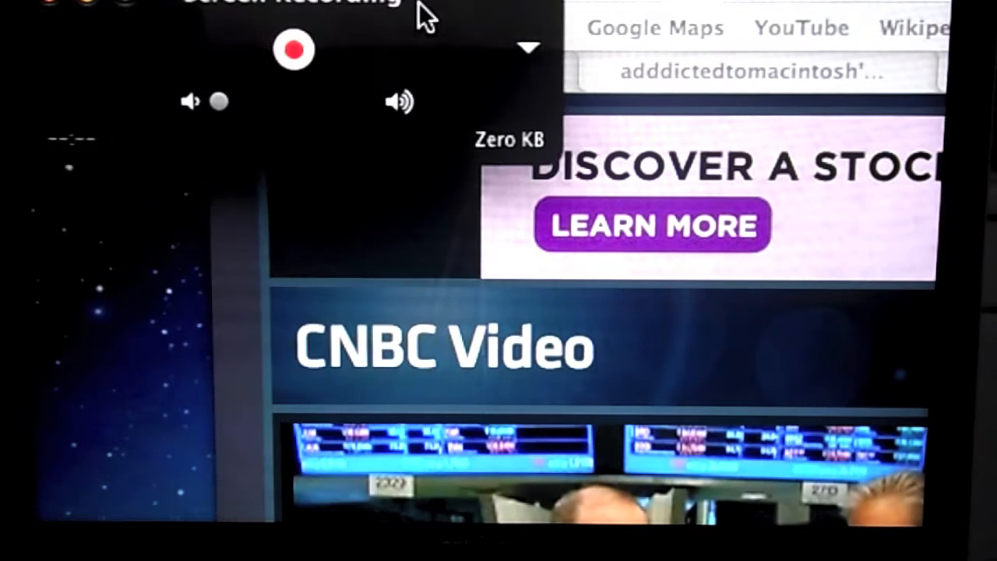
left_click(533, 45)
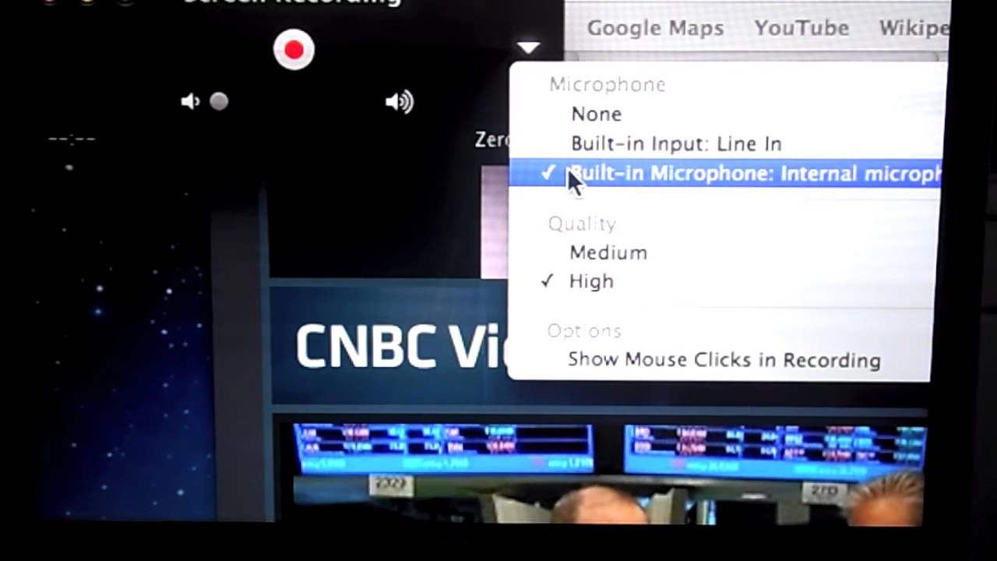
left_click(301, 46)
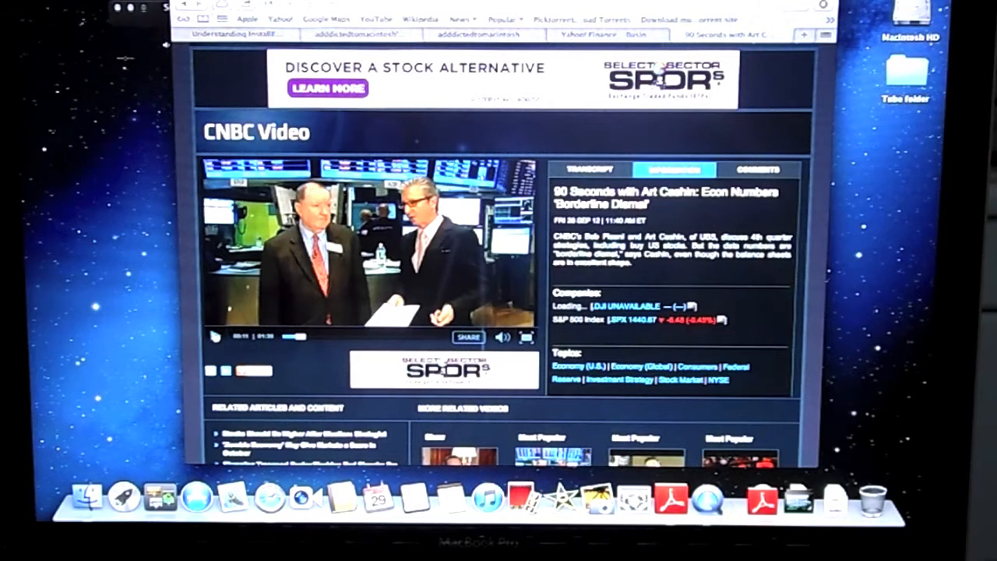
Play the CNBC video and record only a rectangle drawn around the video area
left_click(215, 336)
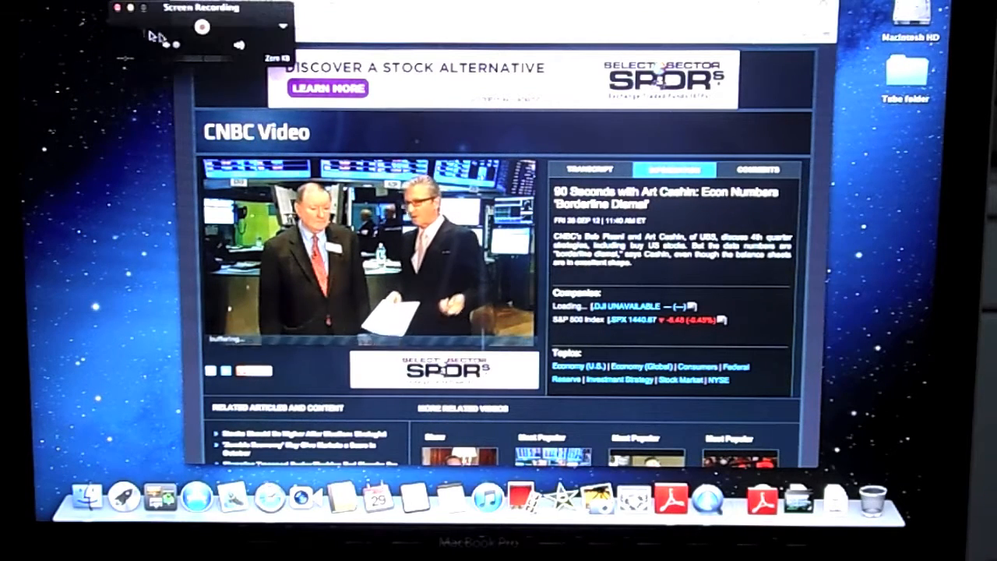
left_click(203, 29)
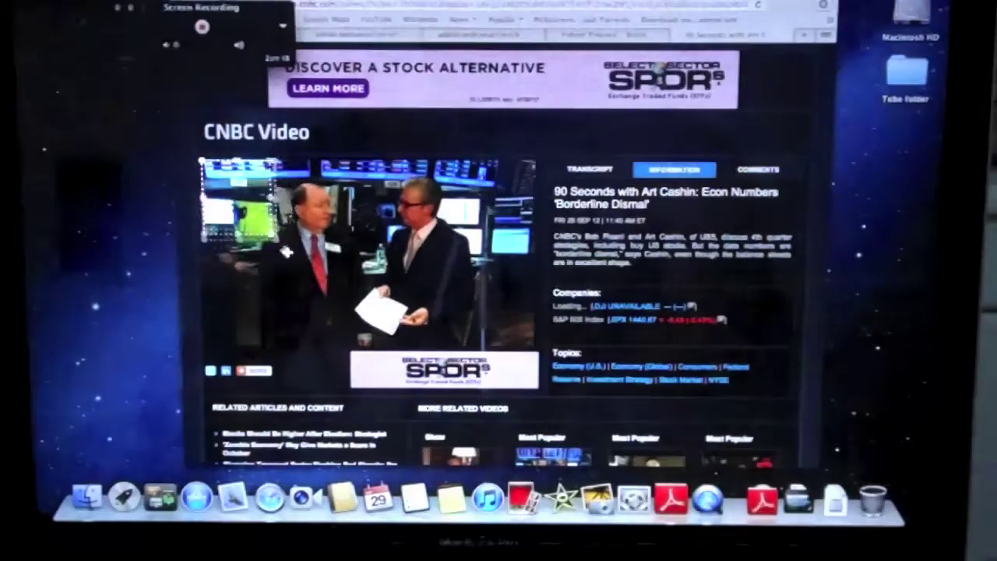
mouse_move(204, 164)
left_mouse_down()
mouse_move(508, 345)
mouse_move(536, 349)
left_mouse_up()
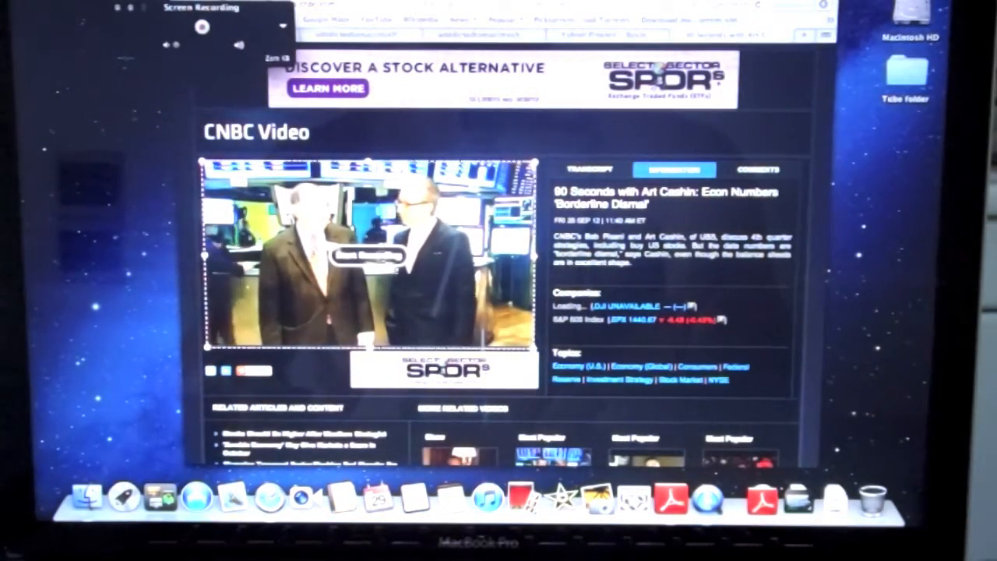
key("Escape")
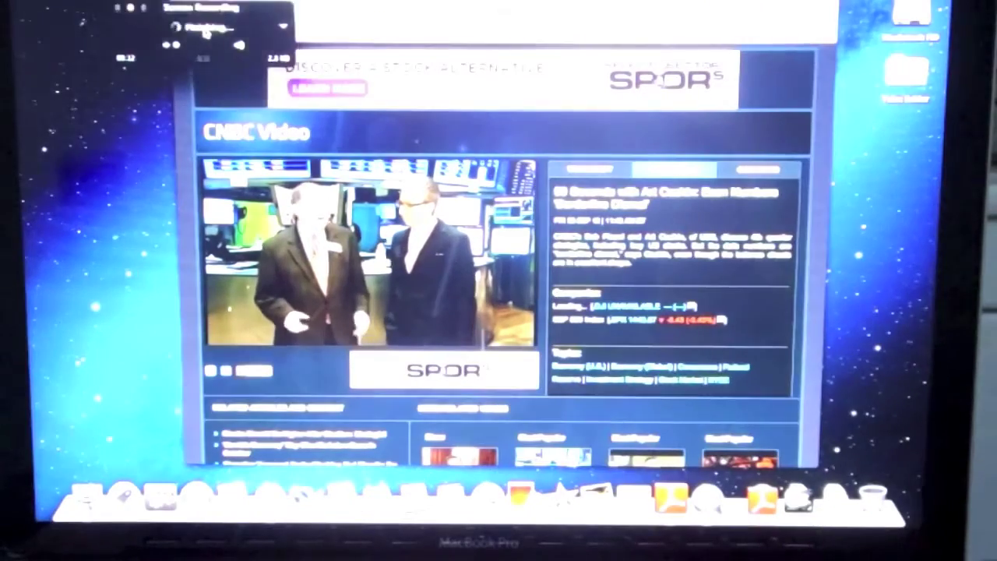
Stop recording and play back the captured CNBC clip enlarged to full screen
left_click(205, 30)
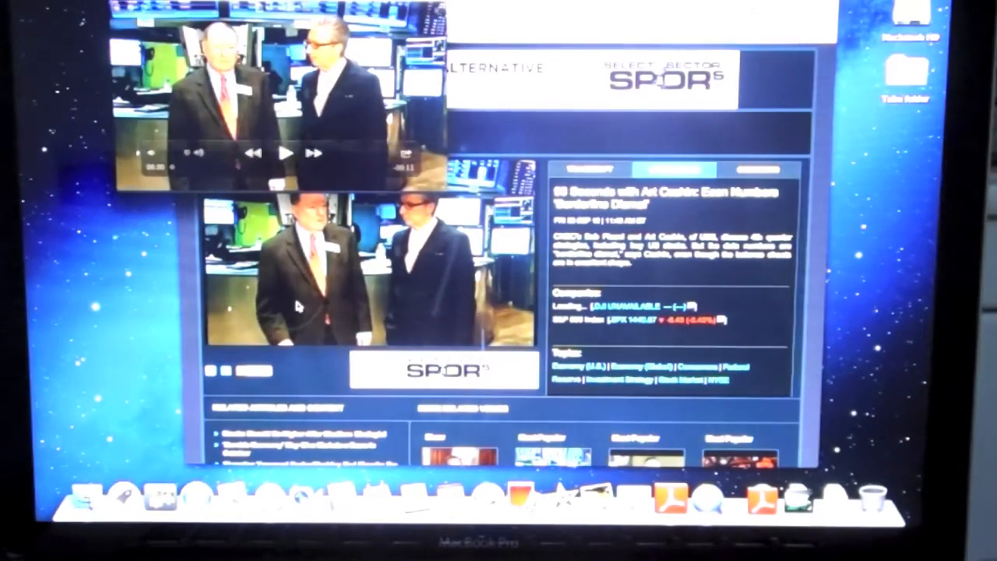
left_click_drag(278, 117, 141, 117)
mouse_move(370, 257)
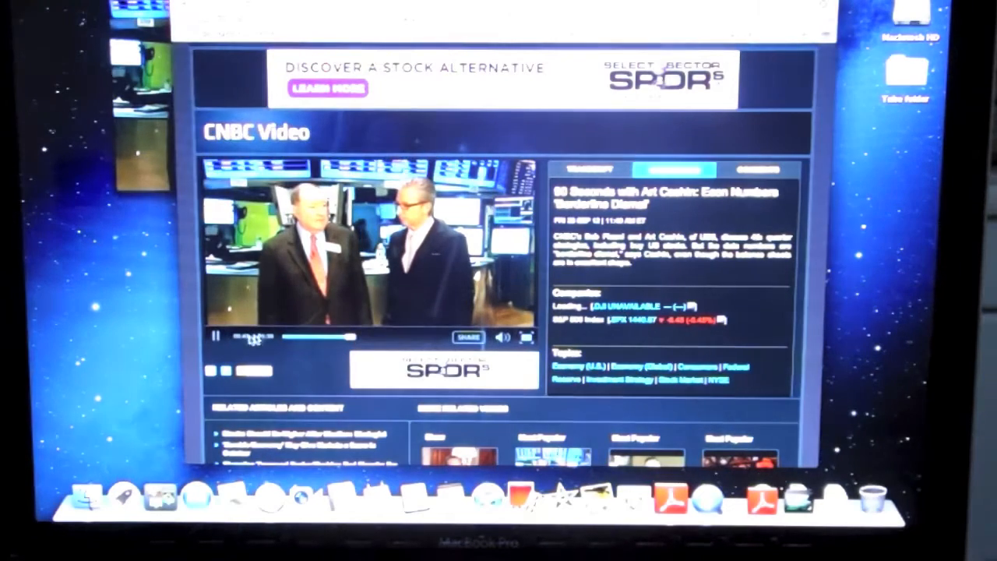
left_click(140, 117)
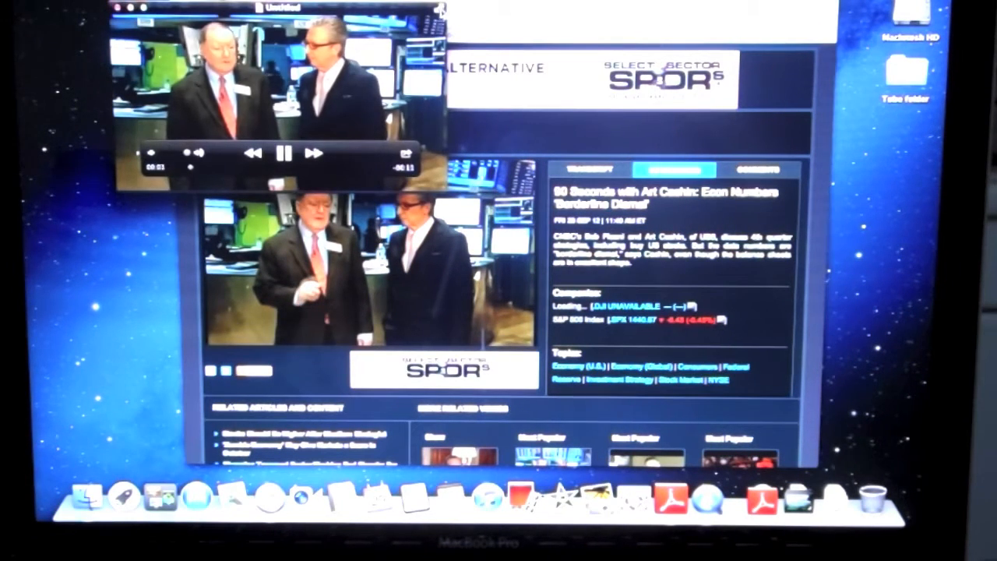
left_click(440, 10)
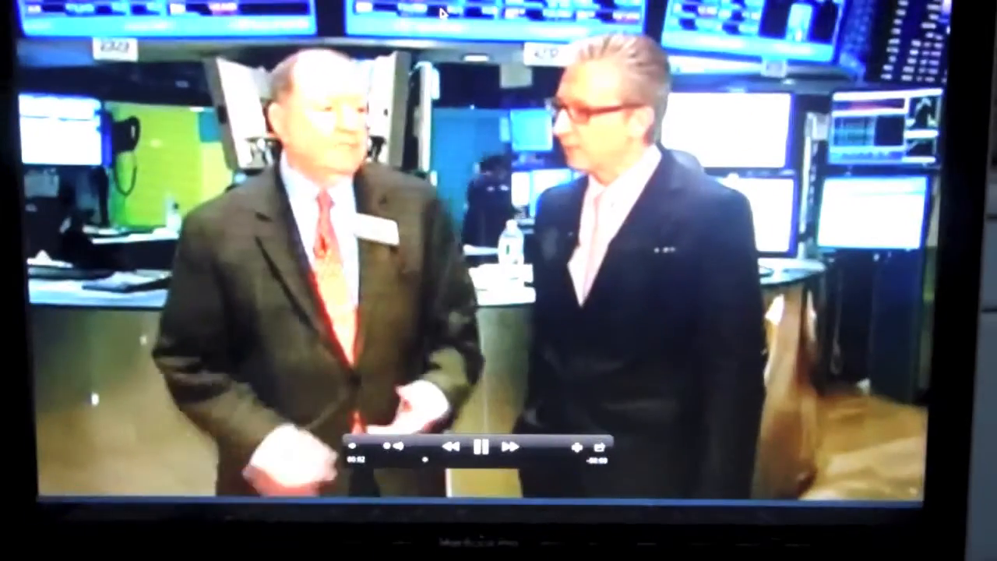